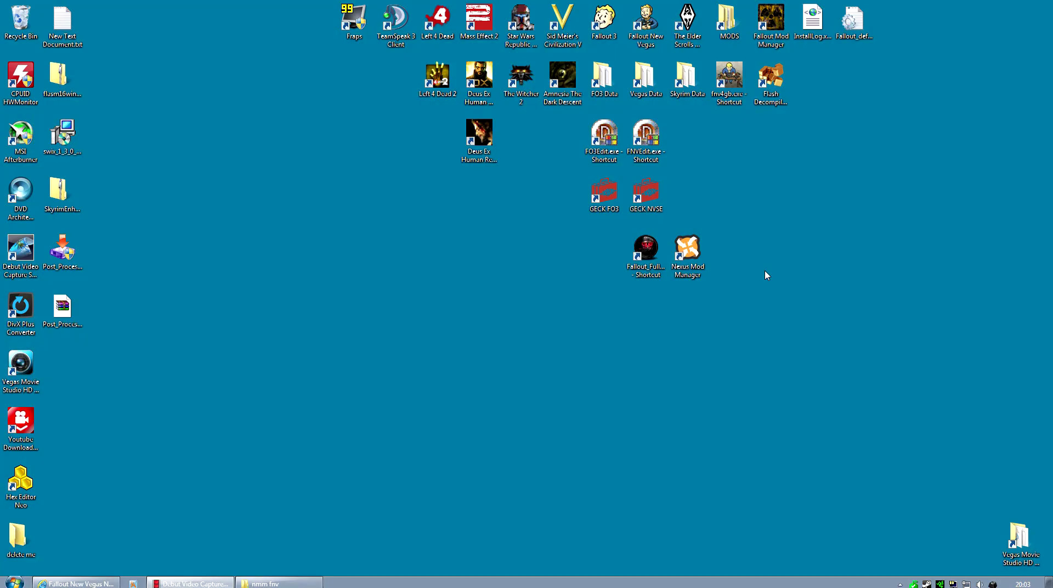
- Open Nexus Mod Manager with Skyrim as the managed game, skipping the game question next time, and close it again
{"action": "left_click", "coordinate": [766, 29]}
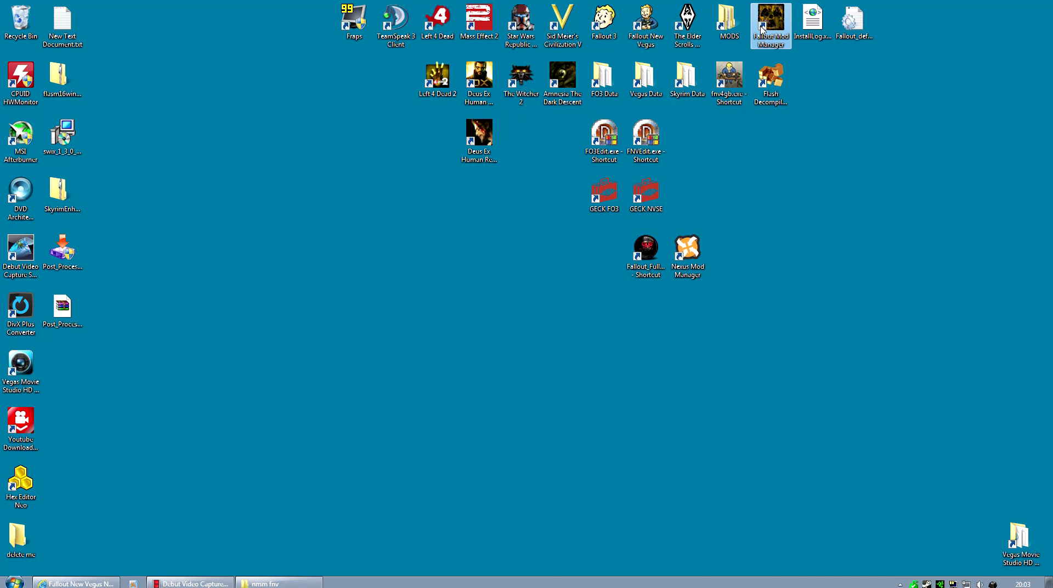
{"action": "double_click", "coordinate": [689, 250]}
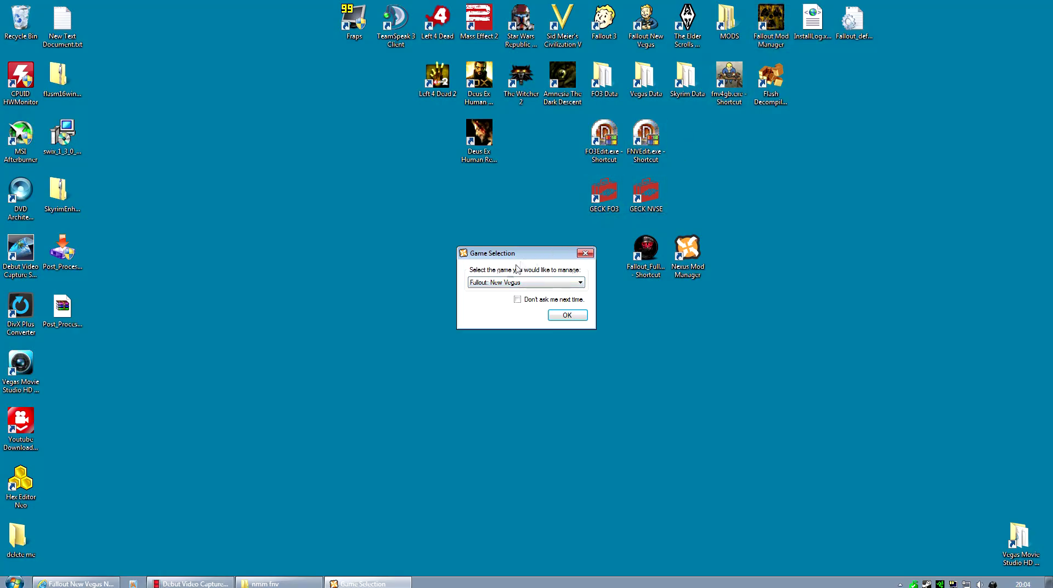
{"action": "left_click", "coordinate": [498, 282]}
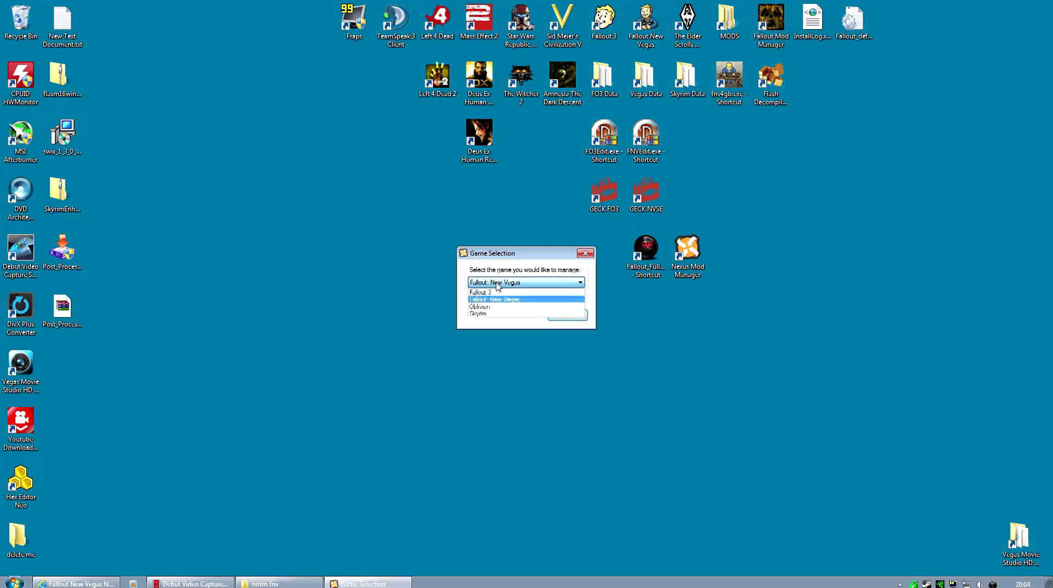
{"action": "left_click", "coordinate": [493, 314]}
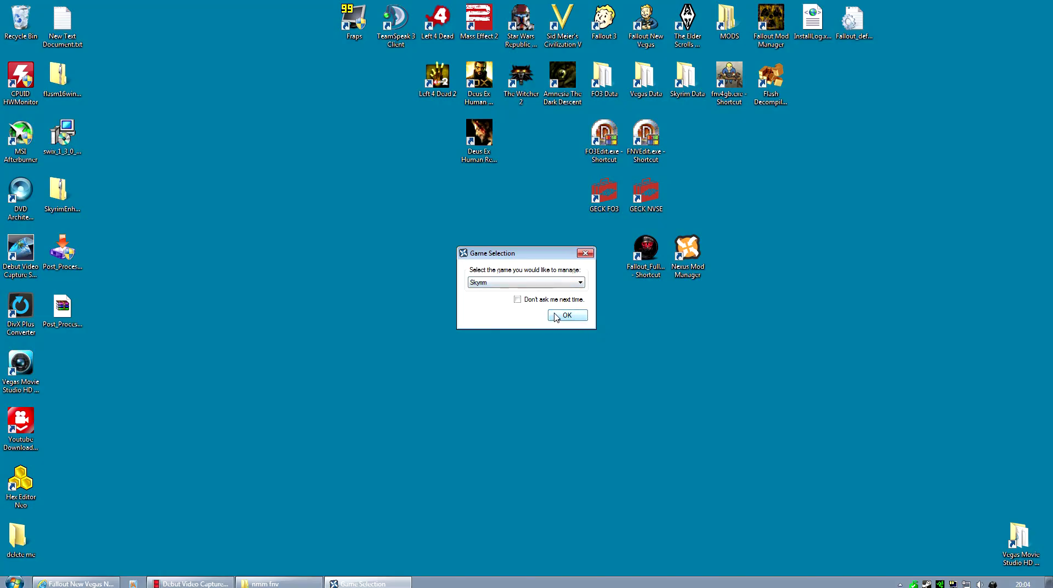
{"action": "left_click", "coordinate": [517, 300]}
{"action": "left_click", "coordinate": [567, 315]}
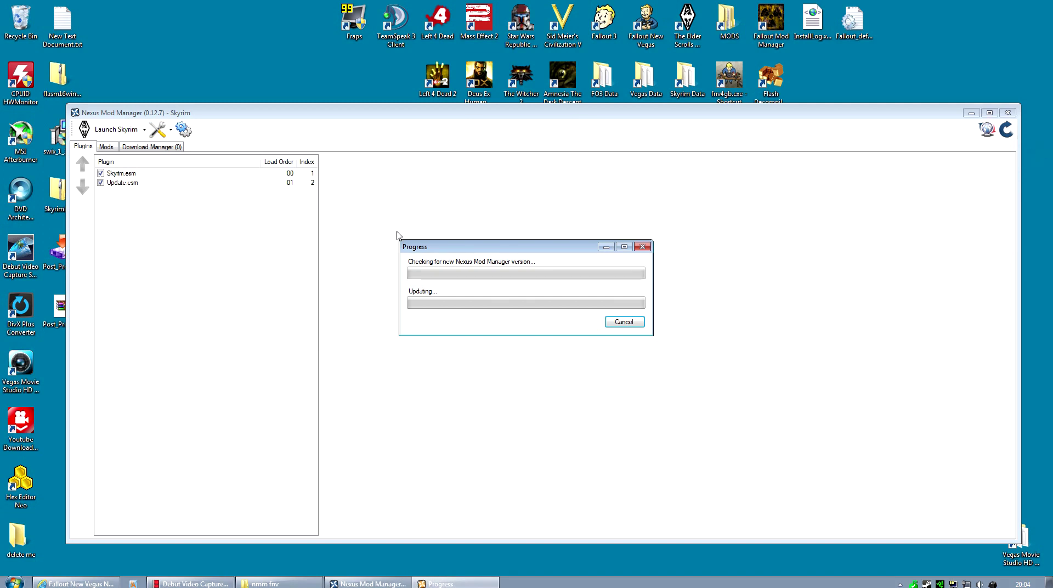
{"action": "left_click", "coordinate": [1008, 112]}
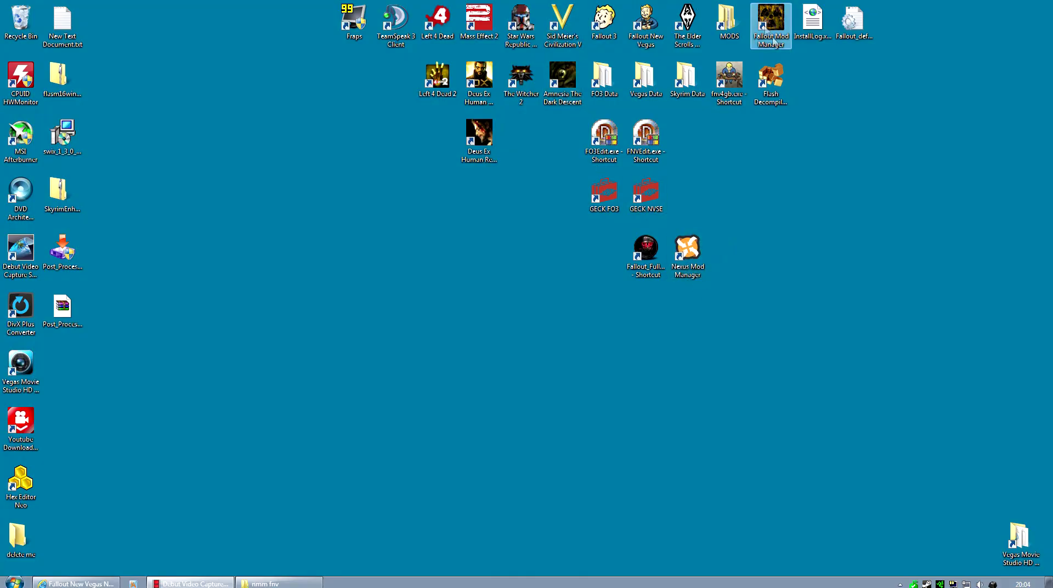
- Try to start Fallout Mod Manager with Fallout: New Vegas as the game to manage
{"action": "double_click", "coordinate": [773, 41]}
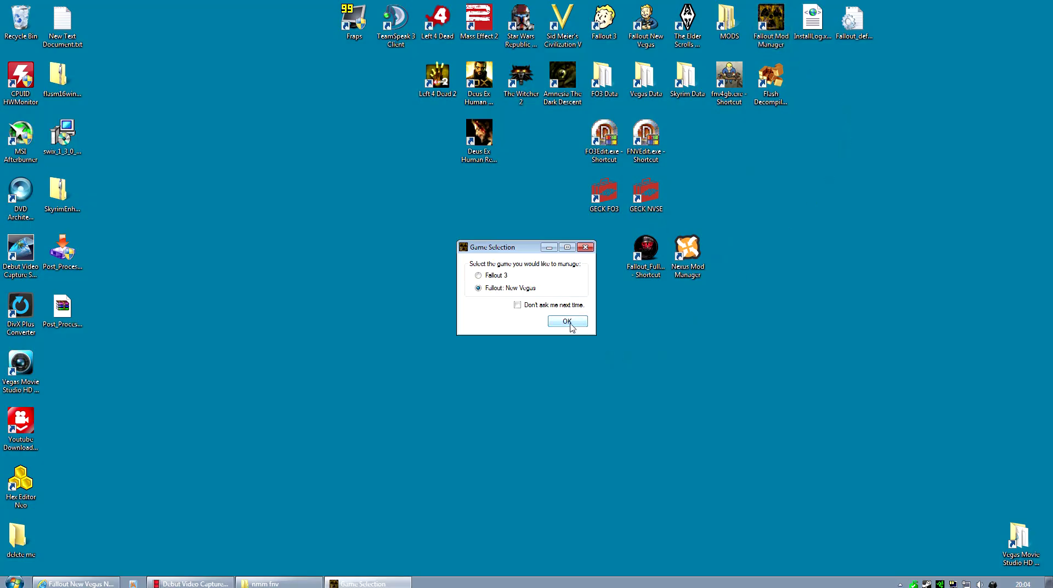
{"action": "left_click", "coordinate": [569, 322]}
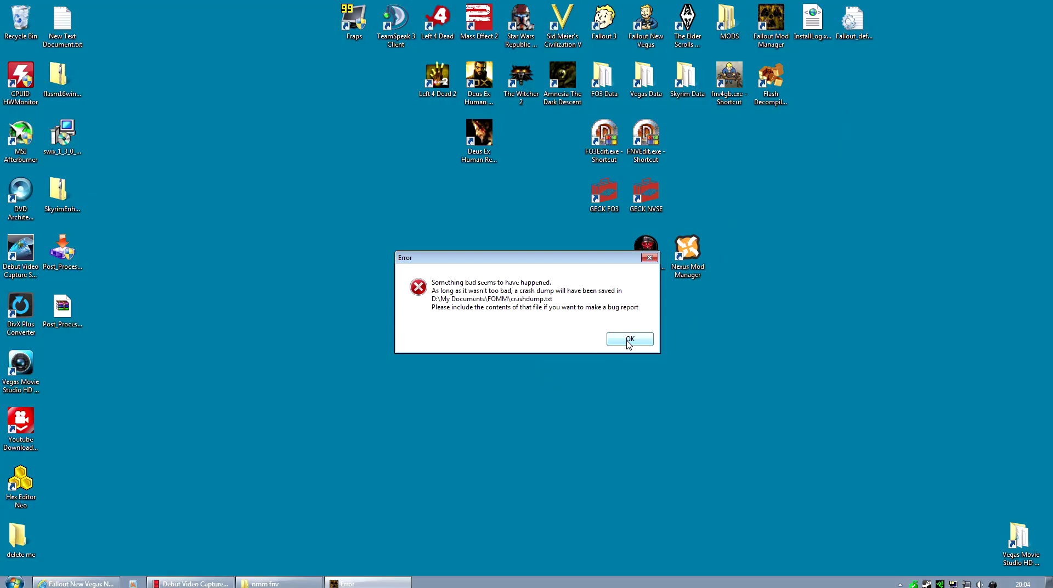
{"action": "left_click", "coordinate": [630, 339]}
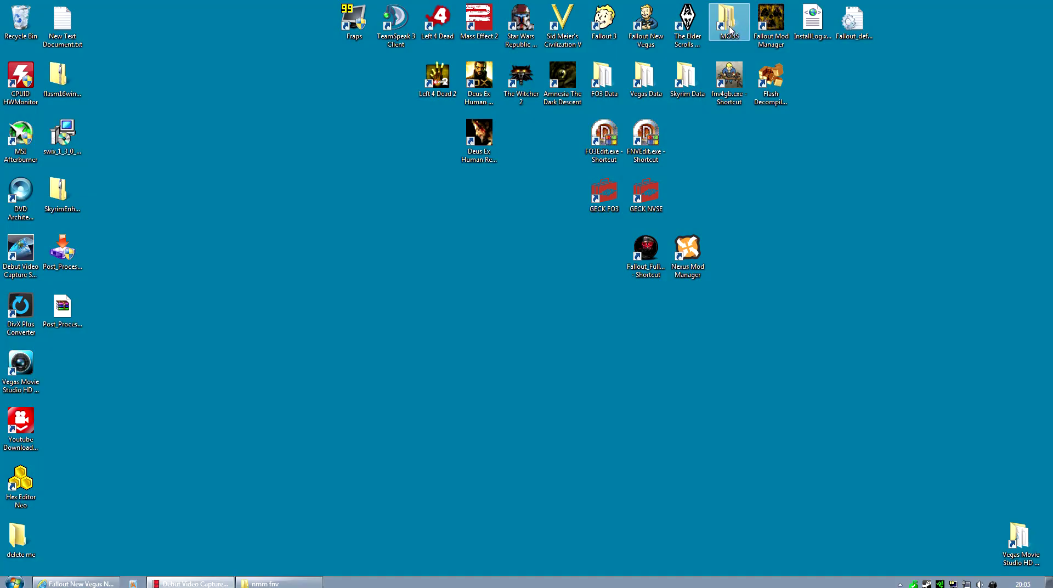
- Reopen Nexus Mod Manager and change its managed game from Skyrim to Fallout: New Vegas
{"action": "double_click", "coordinate": [729, 25]}
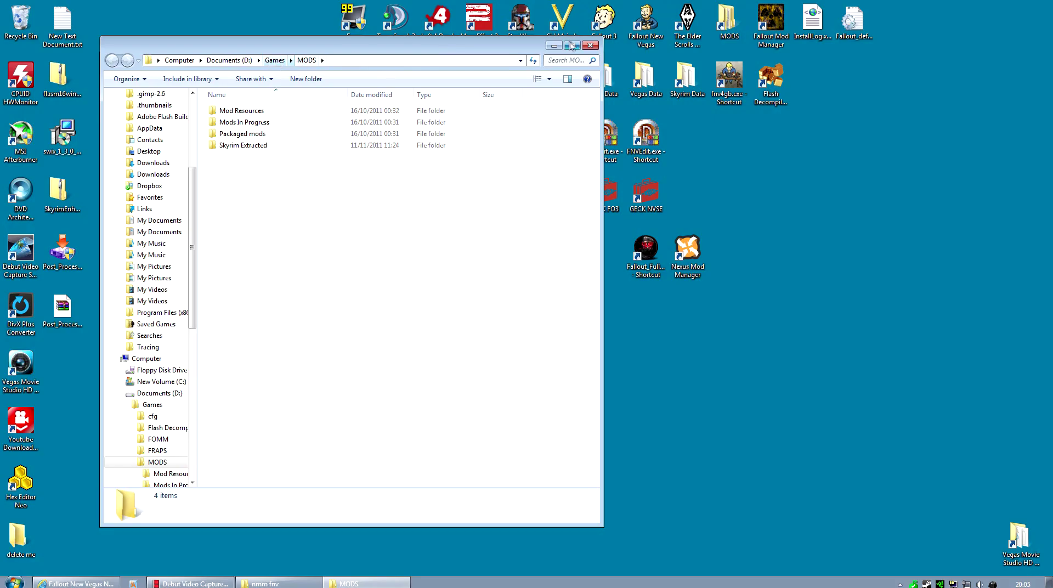
{"action": "left_click", "coordinate": [590, 45]}
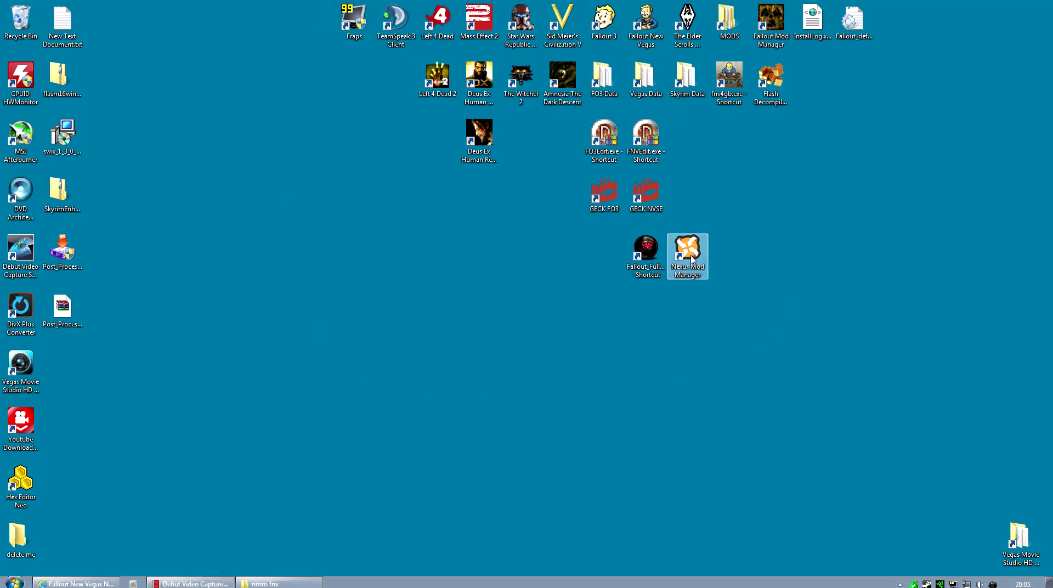
{"action": "double_click", "coordinate": [710, 246]}
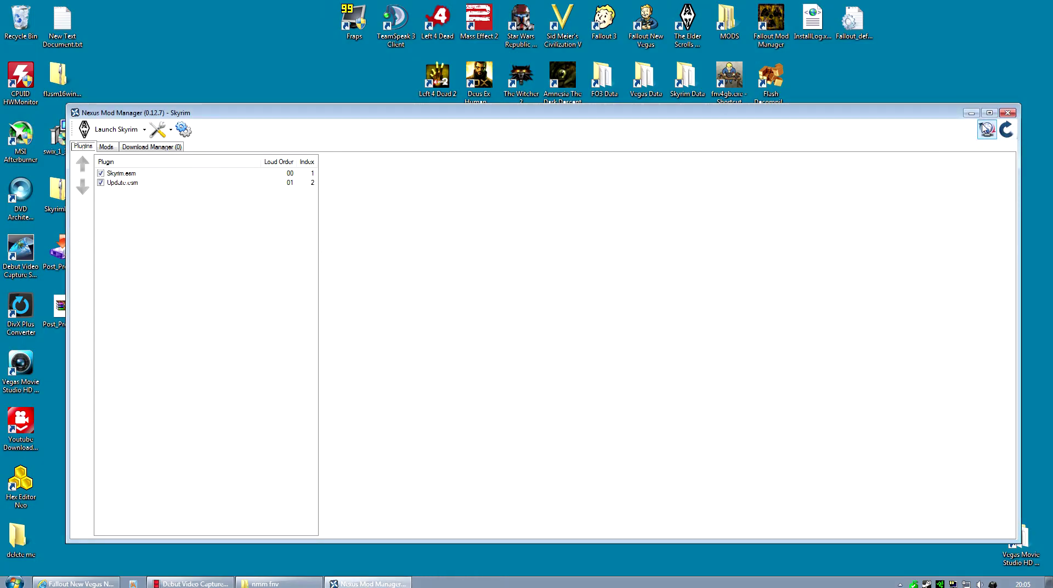
{"action": "left_click", "coordinate": [1008, 130]}
{"action": "left_click", "coordinate": [508, 282]}
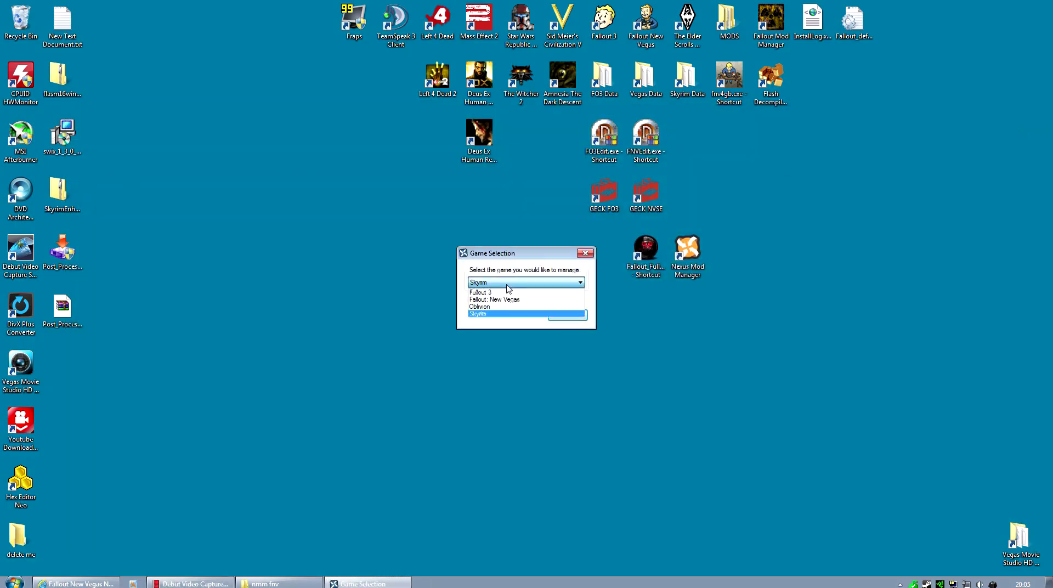
{"action": "left_click", "coordinate": [501, 302]}
{"action": "left_click", "coordinate": [569, 317]}
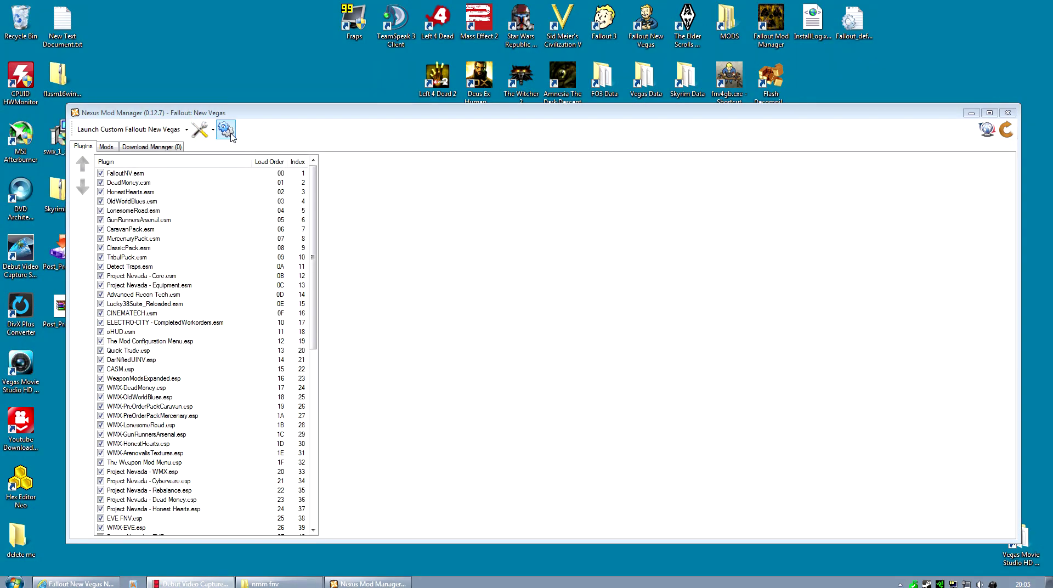
- Look up the Install Info directory in Nexus Mod Manager's Fallout: New Vegas settings, leaving them unsaved, and close the manager
{"action": "left_click", "coordinate": [225, 129]}
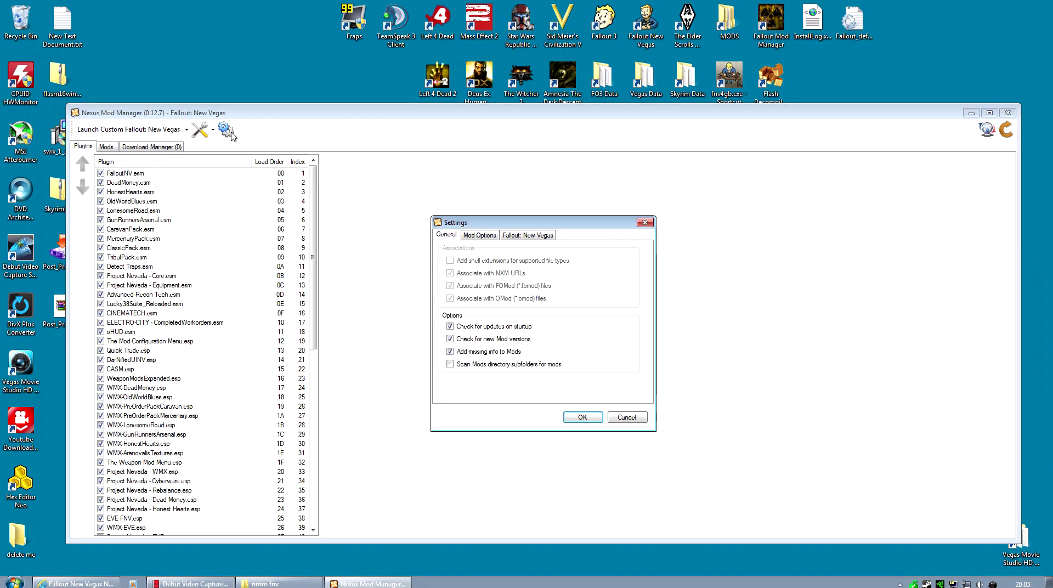
{"action": "left_click", "coordinate": [525, 236]}
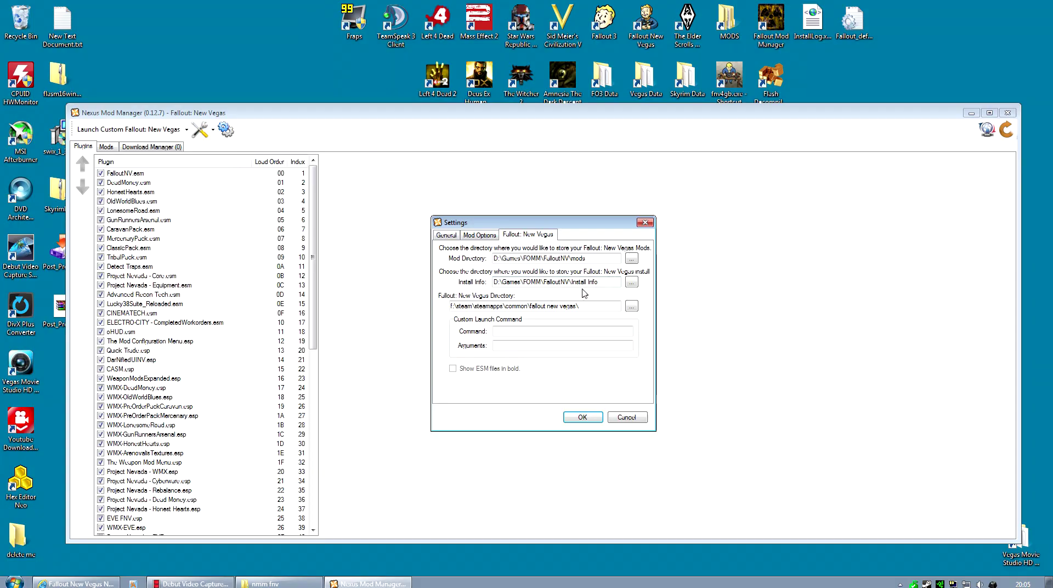
{"action": "left_click_drag", "start_coordinate": [604, 284], "coordinate": [482, 284]}
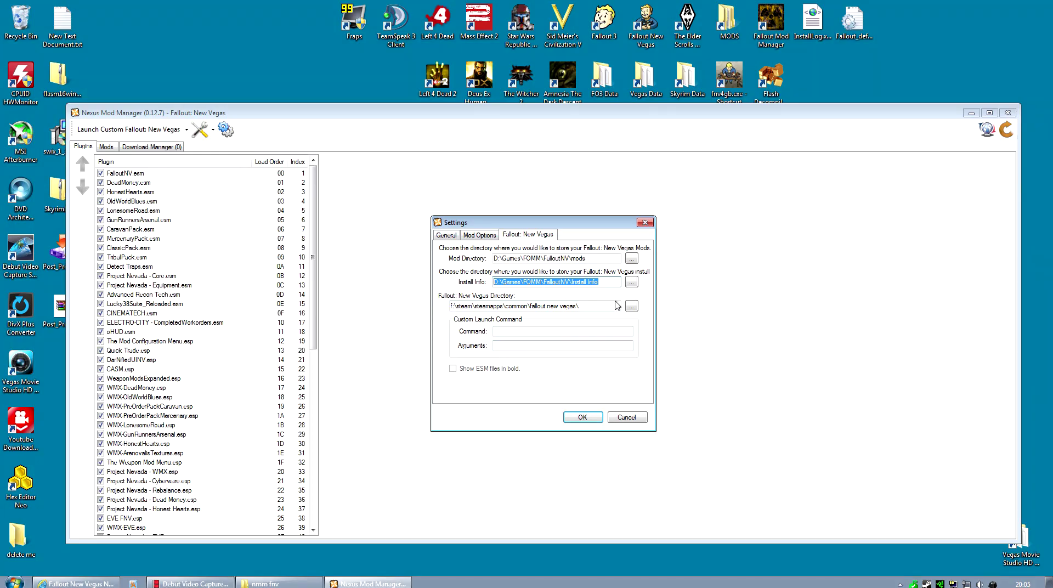
{"action": "left_click", "coordinate": [628, 418]}
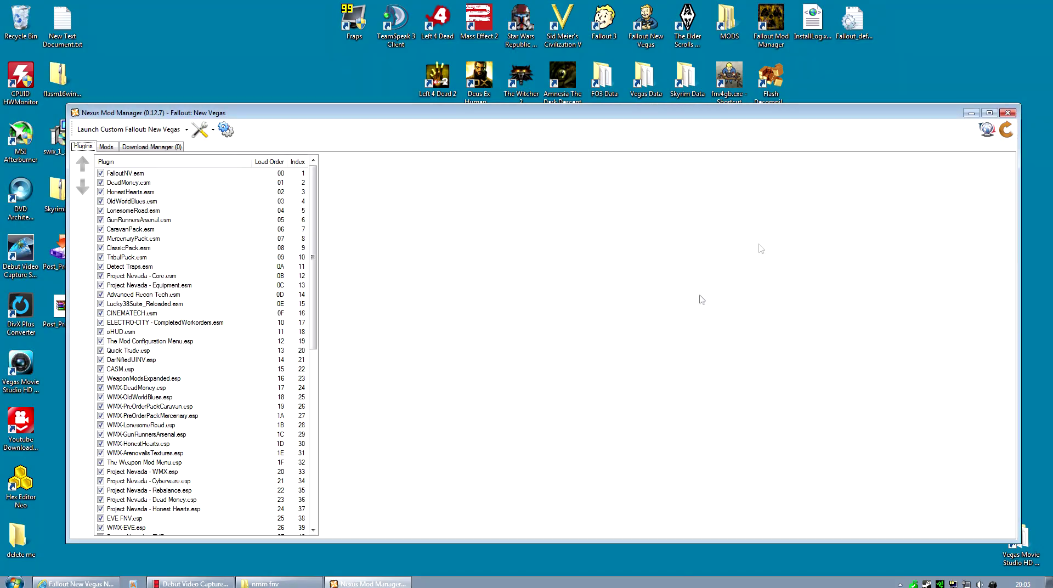
{"action": "left_click", "coordinate": [1008, 112]}
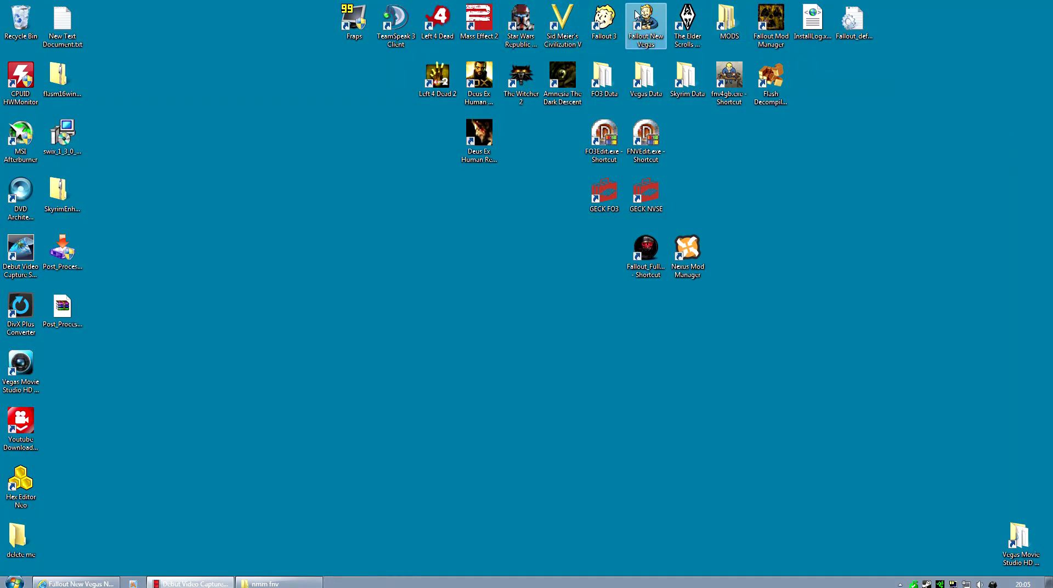
- Open the D:\Games\FOMM\FalloutNV\Install Info folder, starting from the MODS folder on the desktop
{"action": "double_click", "coordinate": [725, 25]}
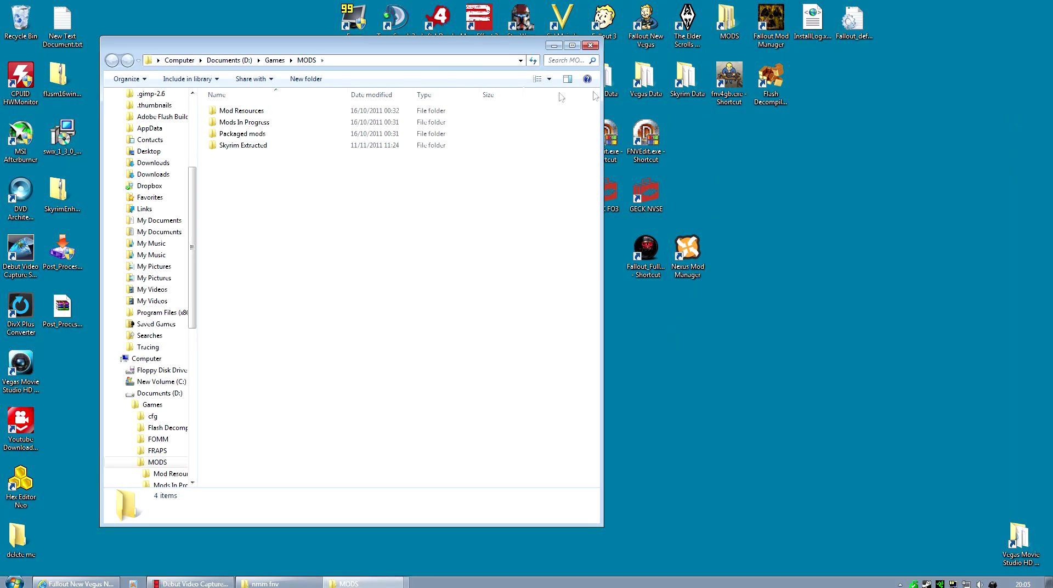
{"action": "left_click", "coordinate": [274, 60]}
{"action": "double_click", "coordinate": [234, 136]}
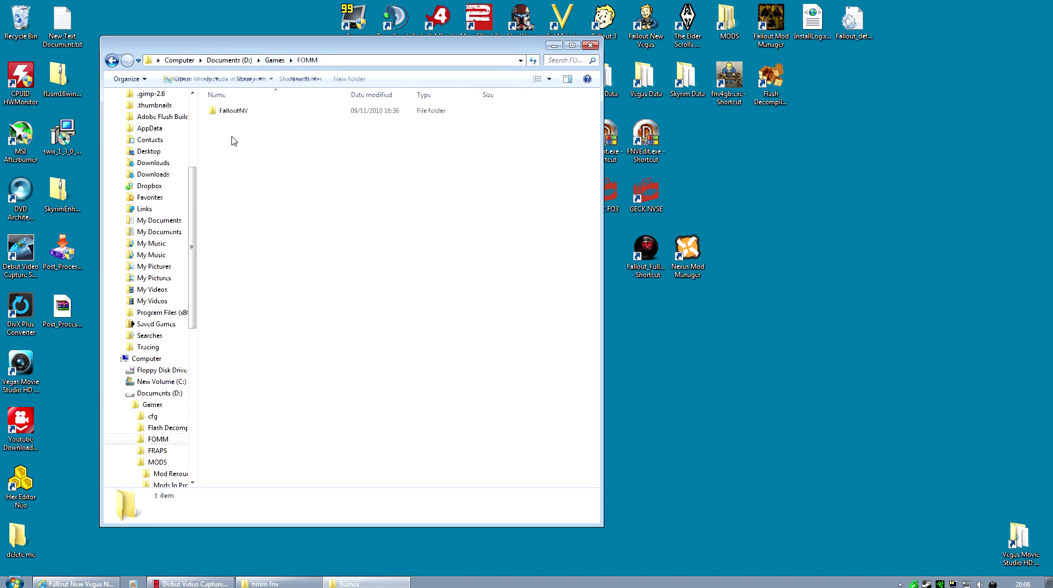
{"action": "double_click", "coordinate": [241, 112]}
{"action": "double_click", "coordinate": [255, 113]}
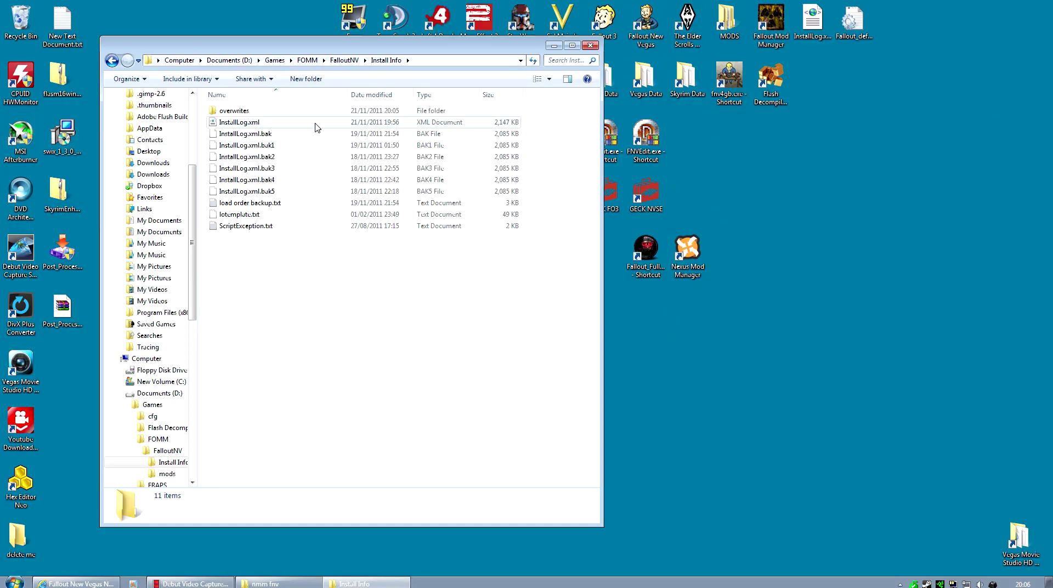
- Delete InstallLog.xml from the Install Info folder, sending it to the Recycle Bin
{"action": "left_click", "coordinate": [245, 126]}
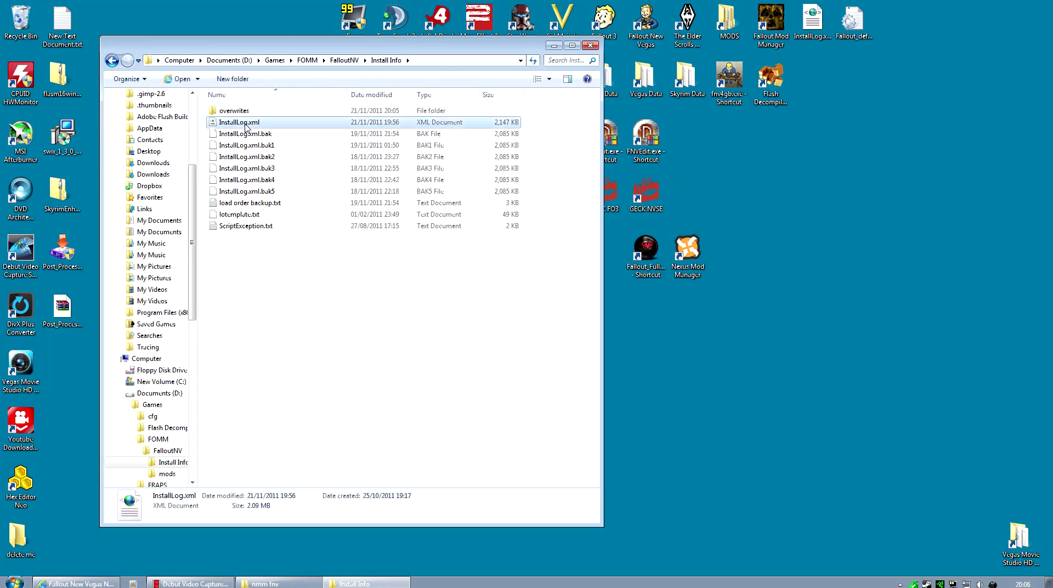
{"action": "key", "text": "Delete"}
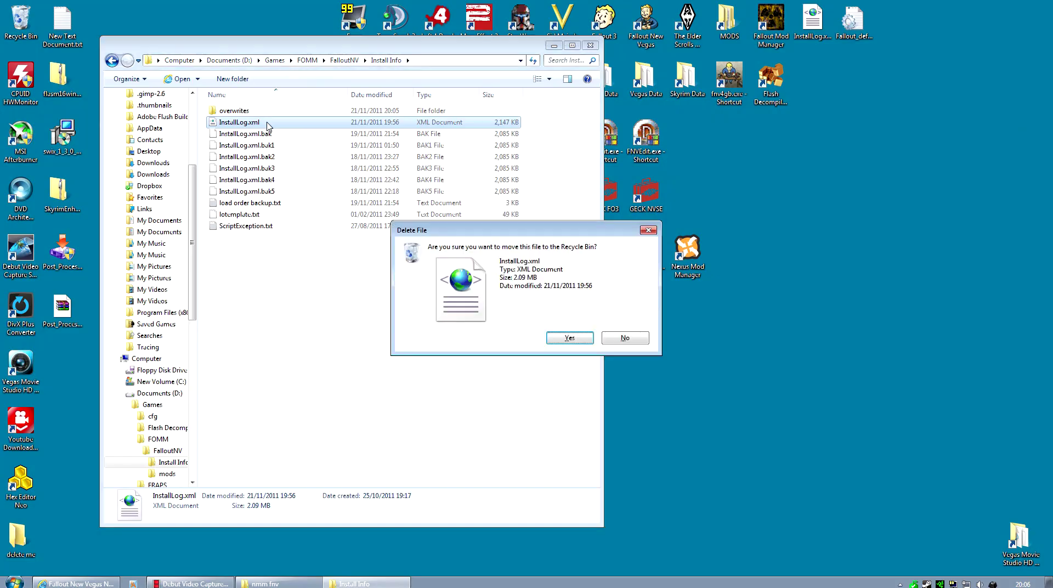
{"action": "left_click", "coordinate": [570, 337]}
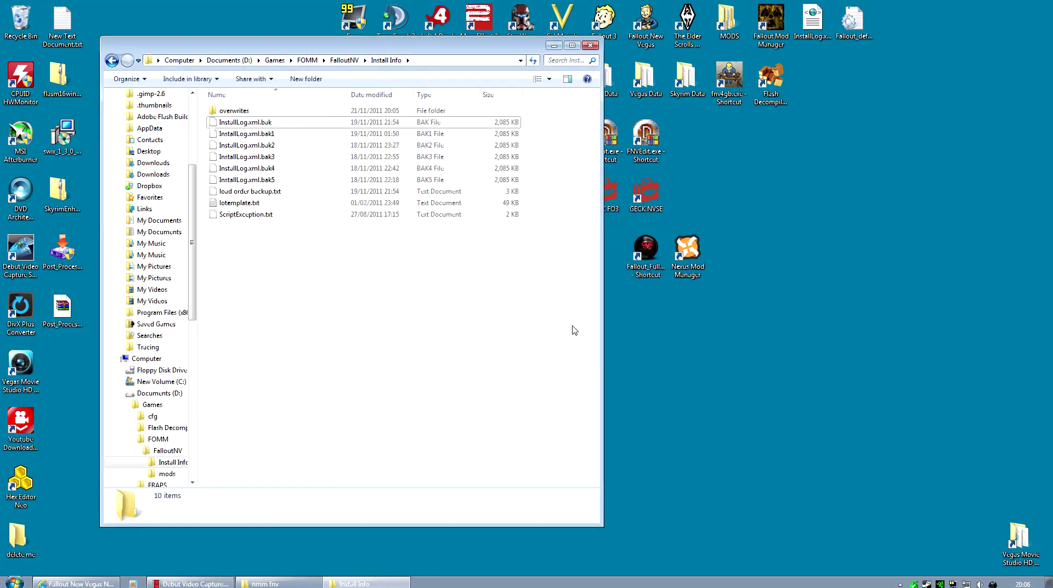
- Rename the backup InstallLog.xml.bak to InstallLog.xml and accept the file extension change
{"action": "left_click", "coordinate": [263, 123]}
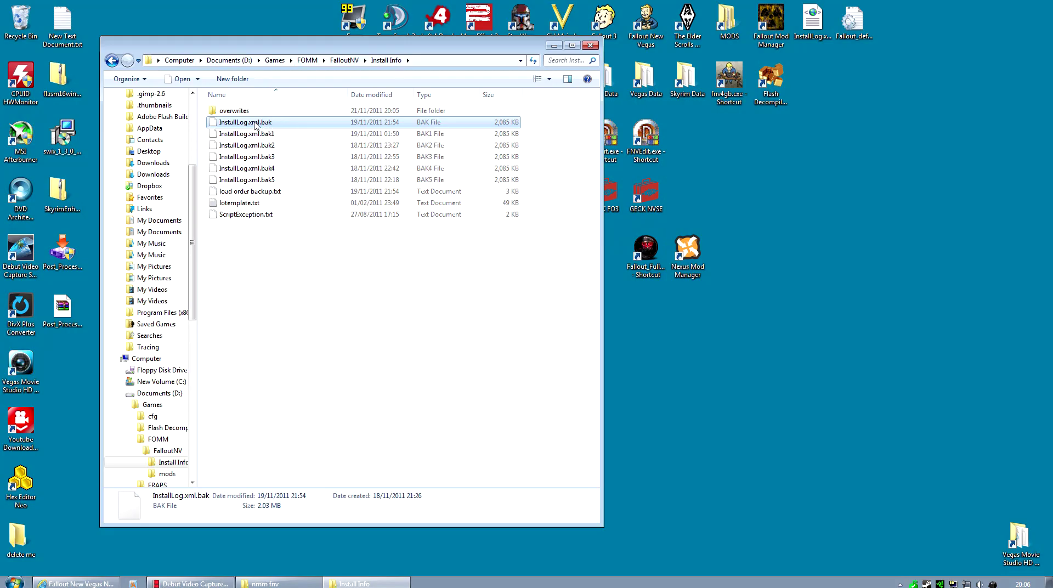
{"action": "right_click", "coordinate": [268, 121]}
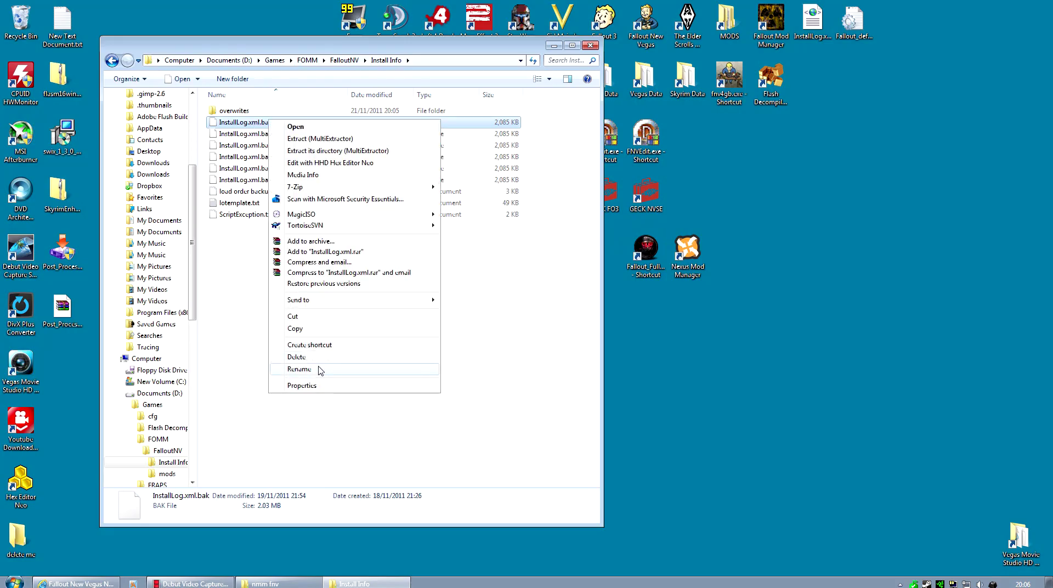
{"action": "left_click", "coordinate": [322, 369]}
{"action": "left_click", "coordinate": [264, 121]}
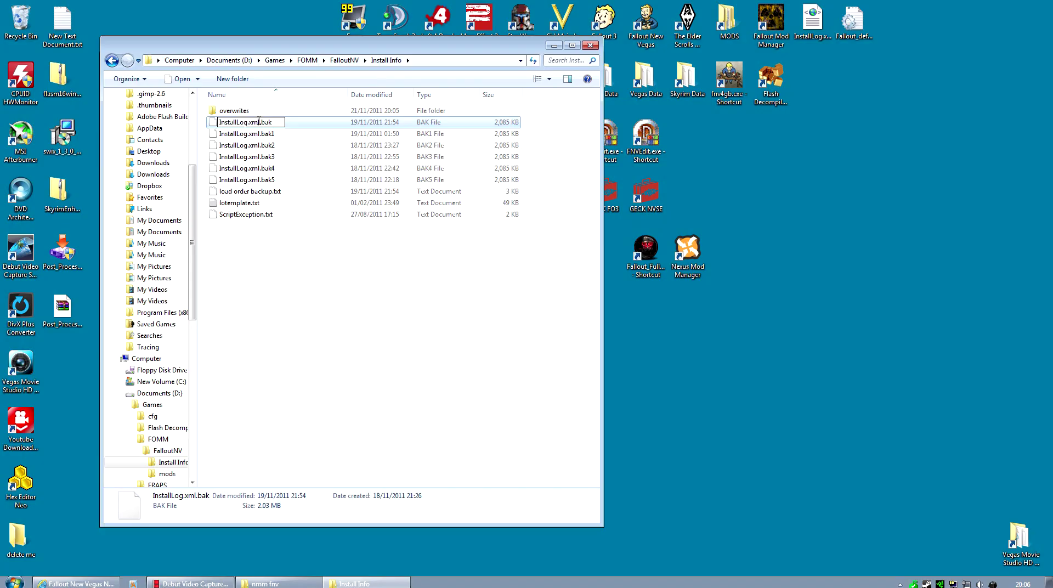
{"action": "key", "text": "Delete"}
{"action": "key", "text": "Delete"}
{"action": "type", "text": "u"}
{"action": "key", "text": "BackSpace"}
{"action": "key", "text": "BackSpace"}
{"action": "key", "text": "BackSpace"}
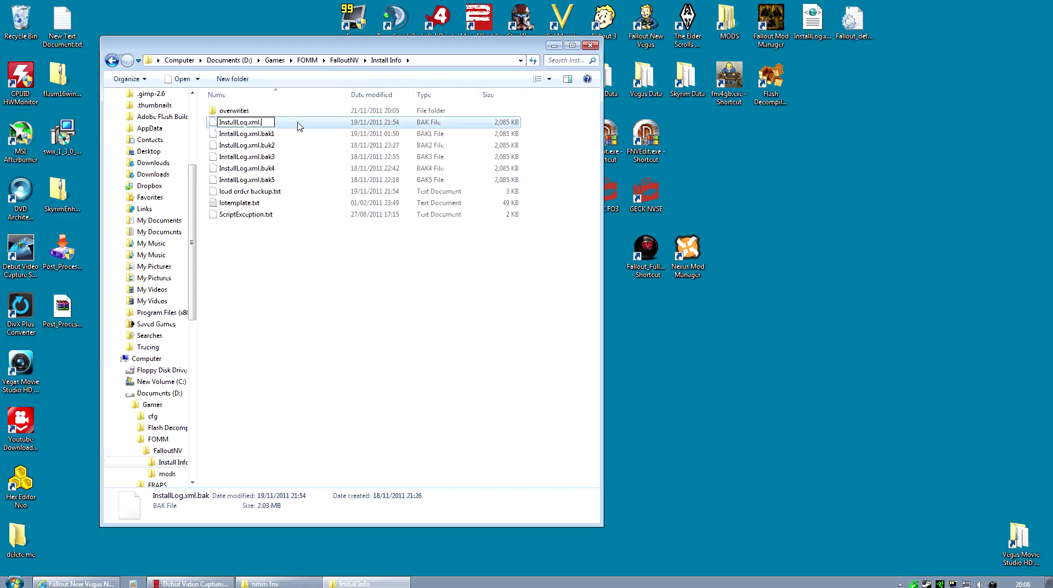
{"action": "key", "text": "Return"}
{"action": "left_click", "coordinate": [572, 298]}
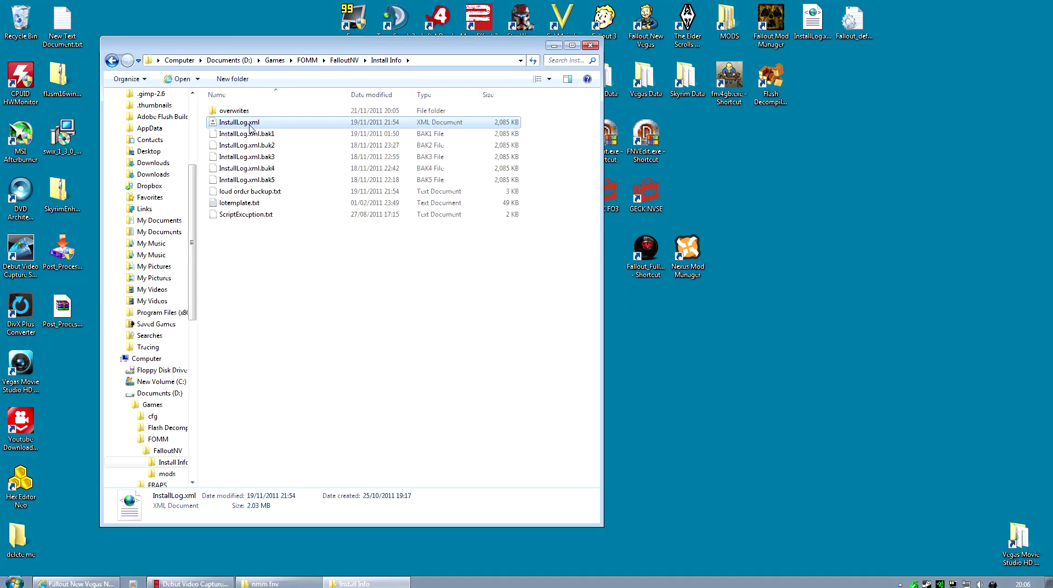
- Start Fallout Mod Manager for Fallout: New Vegas and place its window beside the Install Info folder listing
{"action": "double_click", "coordinate": [772, 17]}
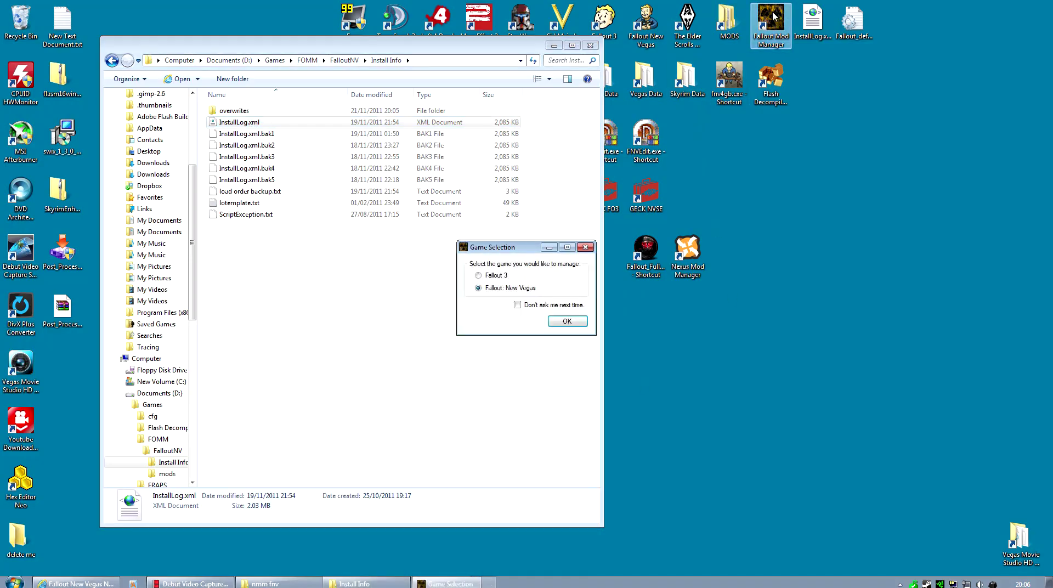
{"action": "left_click", "coordinate": [567, 322]}
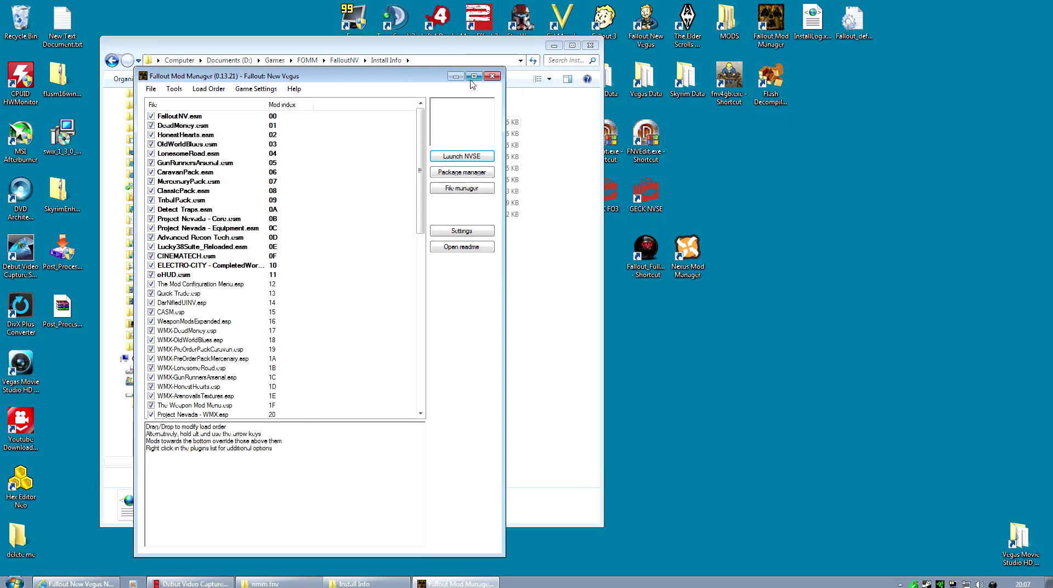
{"action": "left_click_drag", "start_coordinate": [422, 84], "coordinate": [827, 84]}
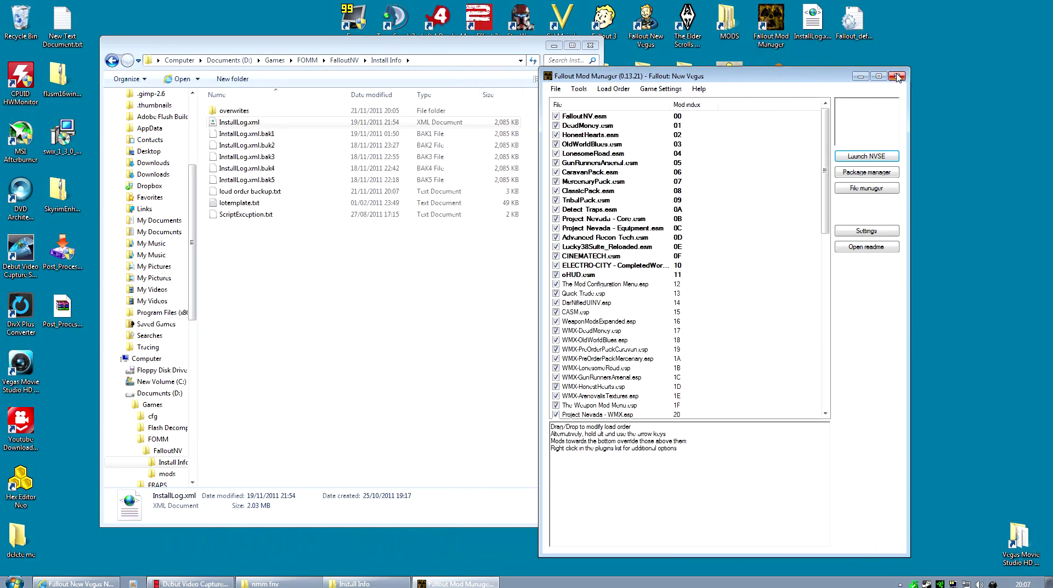
- Examine the InstallLog.xml and InstallLog.xml.bak1 files in the Install Info folder
{"action": "left_click", "coordinate": [226, 123]}
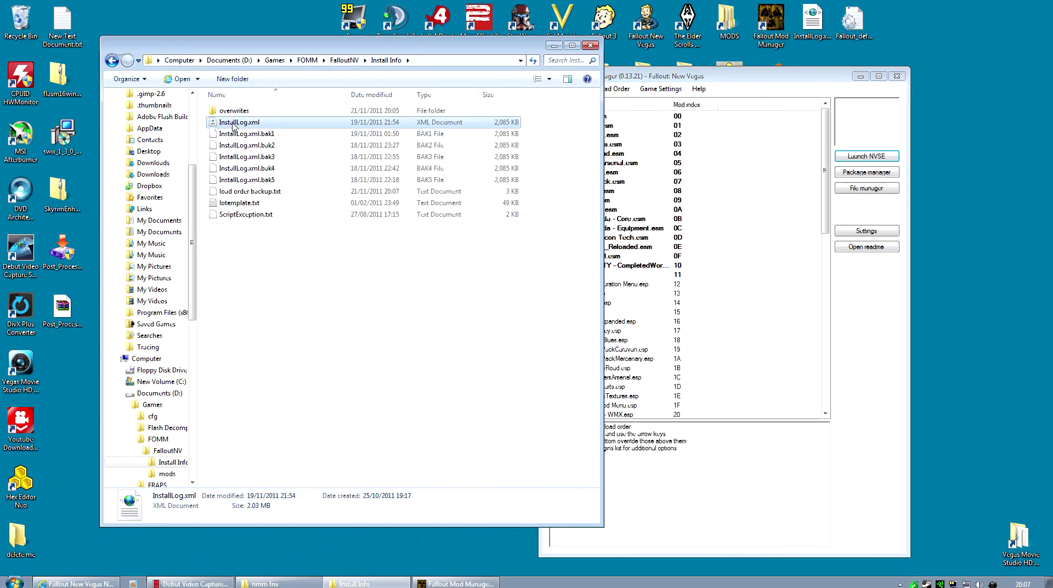
{"action": "left_click", "coordinate": [245, 133]}
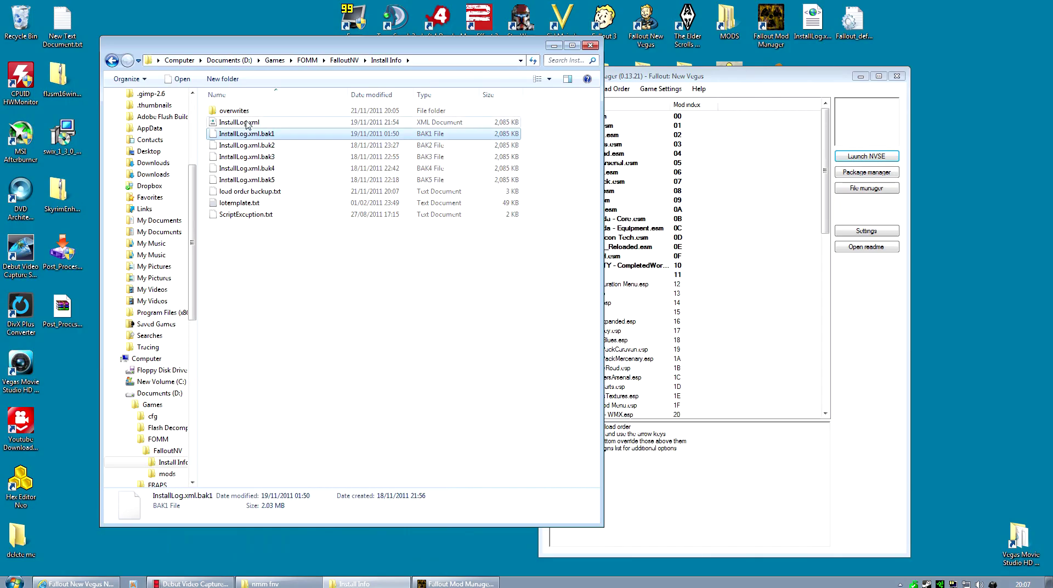
- Close the Install Info folder window and move the Fallout Mod Manager window to the left part of the desktop
{"action": "left_click", "coordinate": [248, 123]}
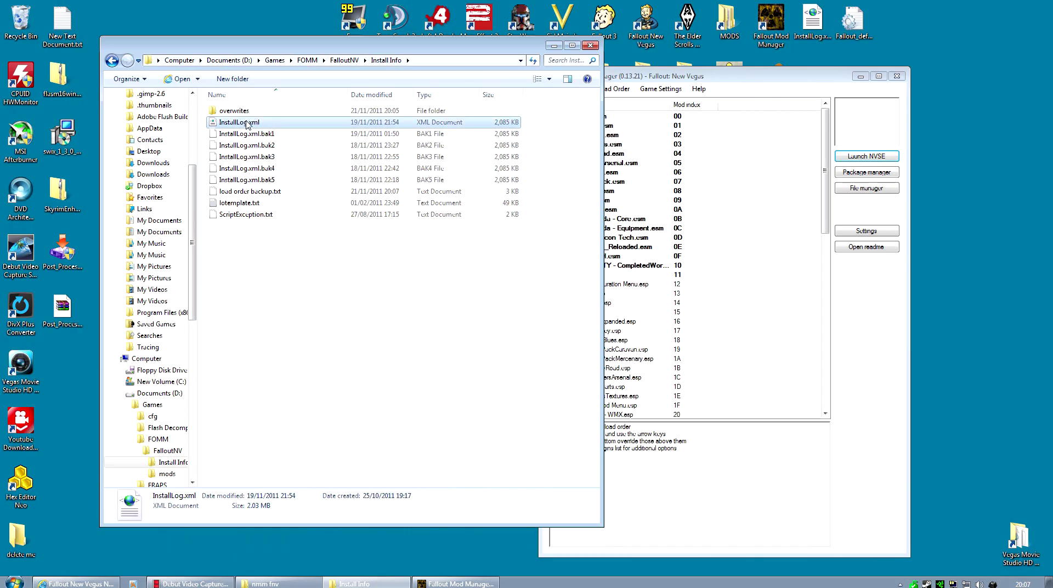
{"action": "left_click", "coordinate": [591, 45]}
{"action": "left_click_drag", "start_coordinate": [695, 79], "coordinate": [229, 35]}
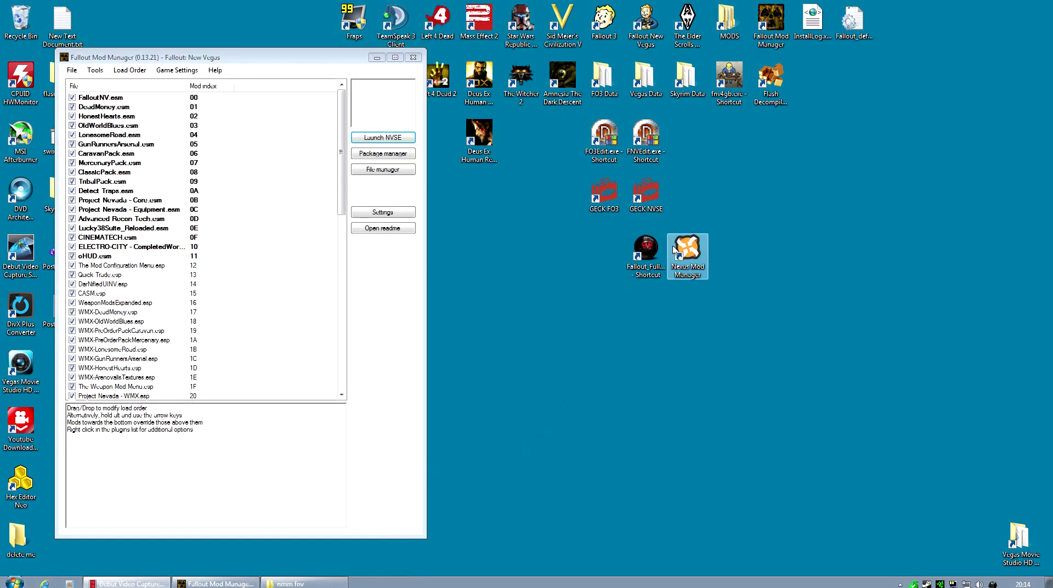
- Start Nexus Mod Manager with Skyrim as the game to manage and view its download manager
{"action": "left_click", "coordinate": [684, 246]}
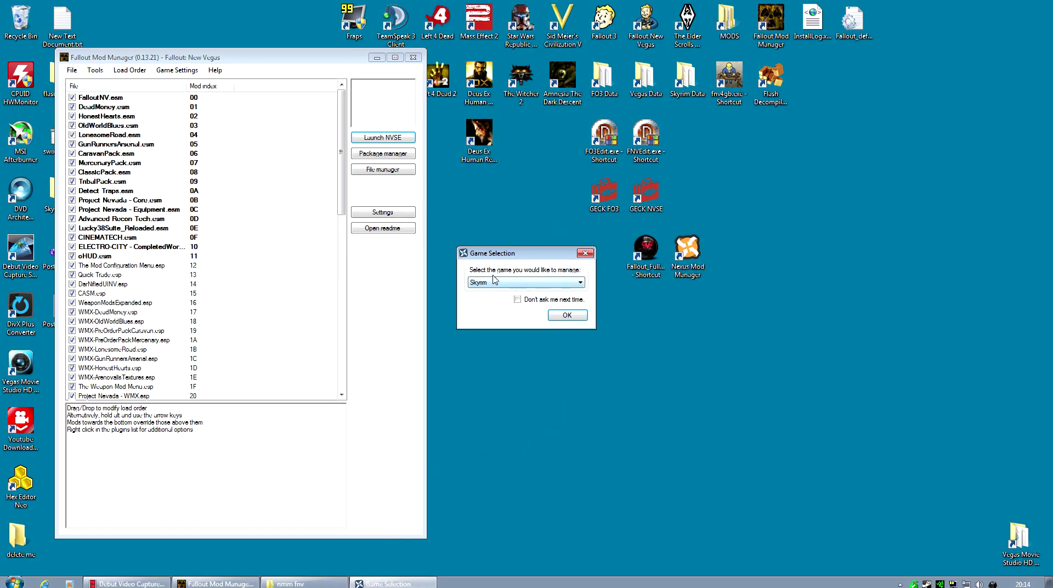
{"action": "left_click", "coordinate": [568, 316]}
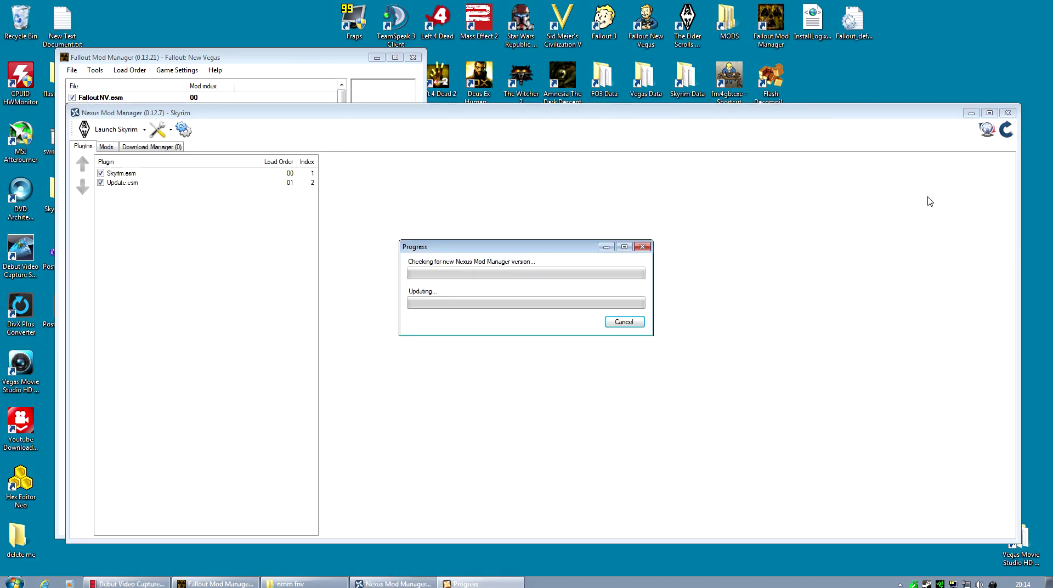
{"action": "left_click", "coordinate": [148, 146]}
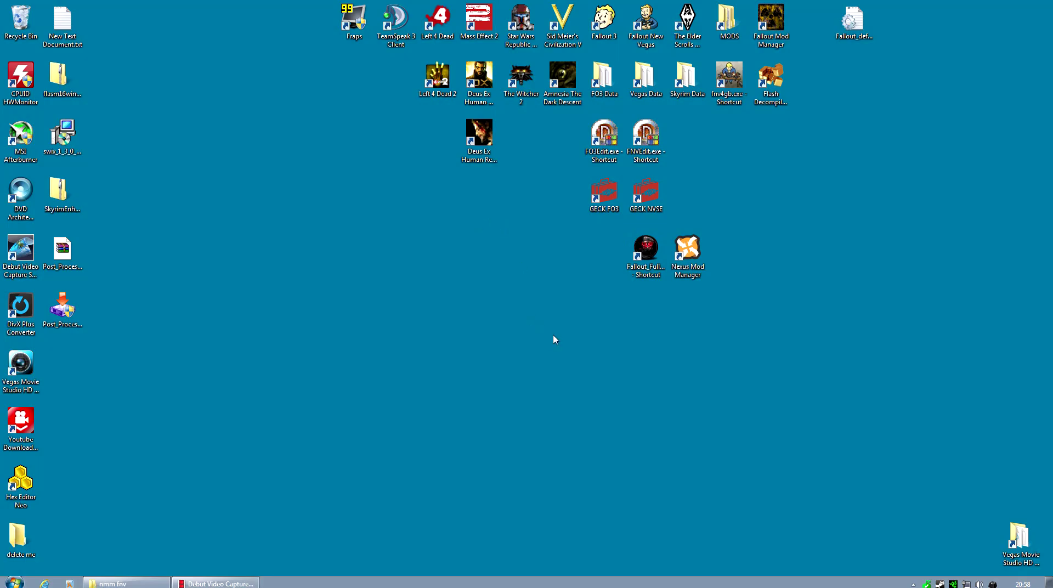
- Try the Run as administrator option in the Nexus Mod Manager shortcut's advanced properties and discard the changes
{"action": "right_click", "coordinate": [687, 266]}
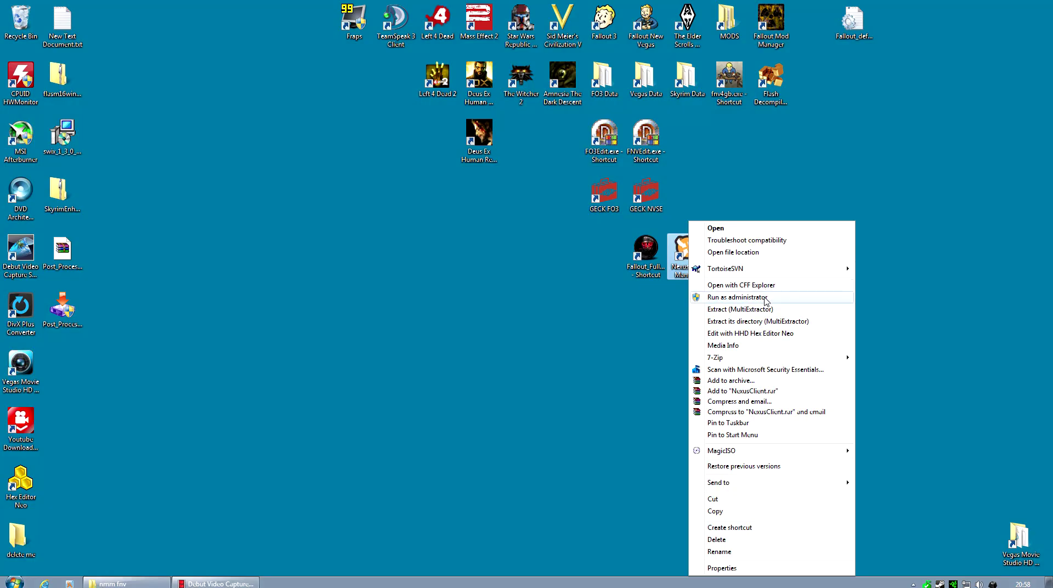
{"action": "left_click", "coordinate": [721, 568]}
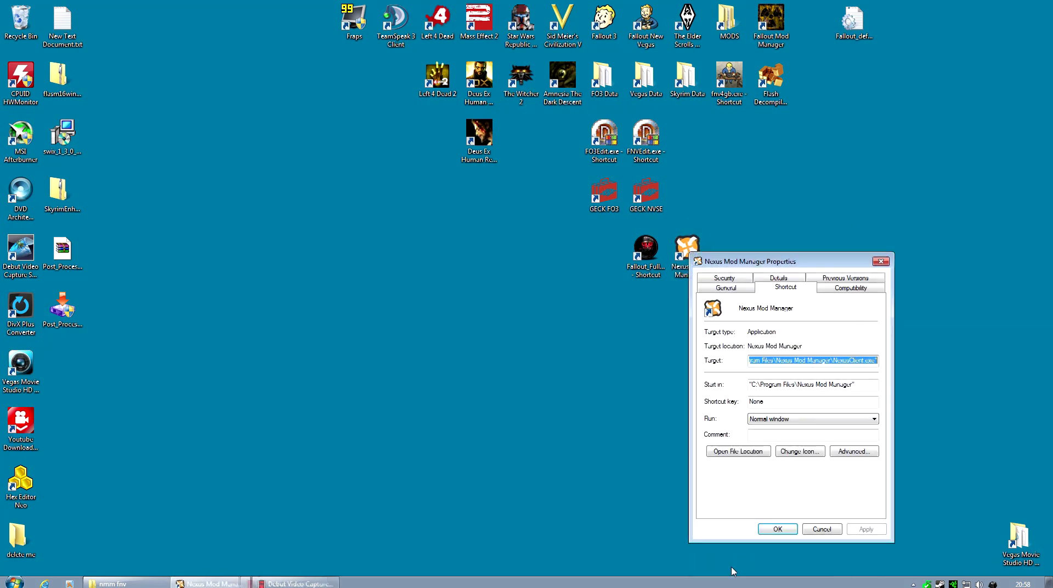
{"action": "left_click", "coordinate": [853, 453]}
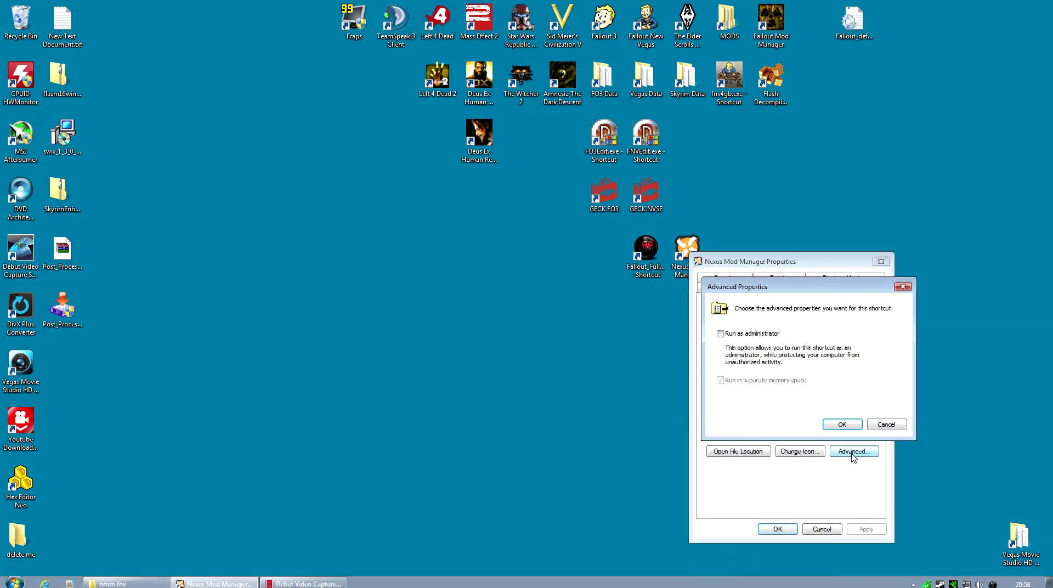
{"action": "left_click", "coordinate": [720, 334]}
{"action": "left_click", "coordinate": [720, 333]}
{"action": "left_click", "coordinate": [887, 424]}
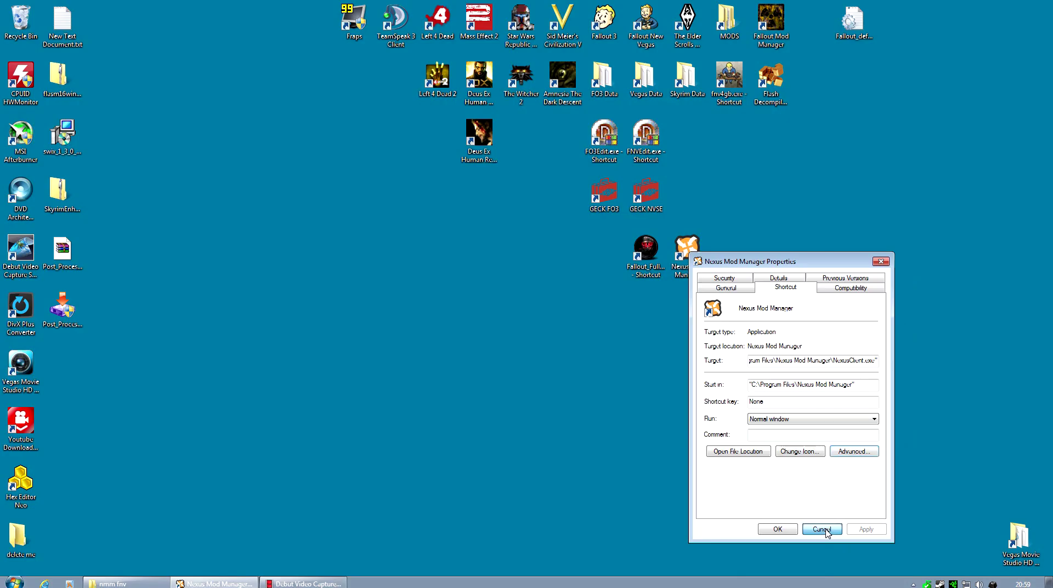
{"action": "left_click", "coordinate": [822, 530]}
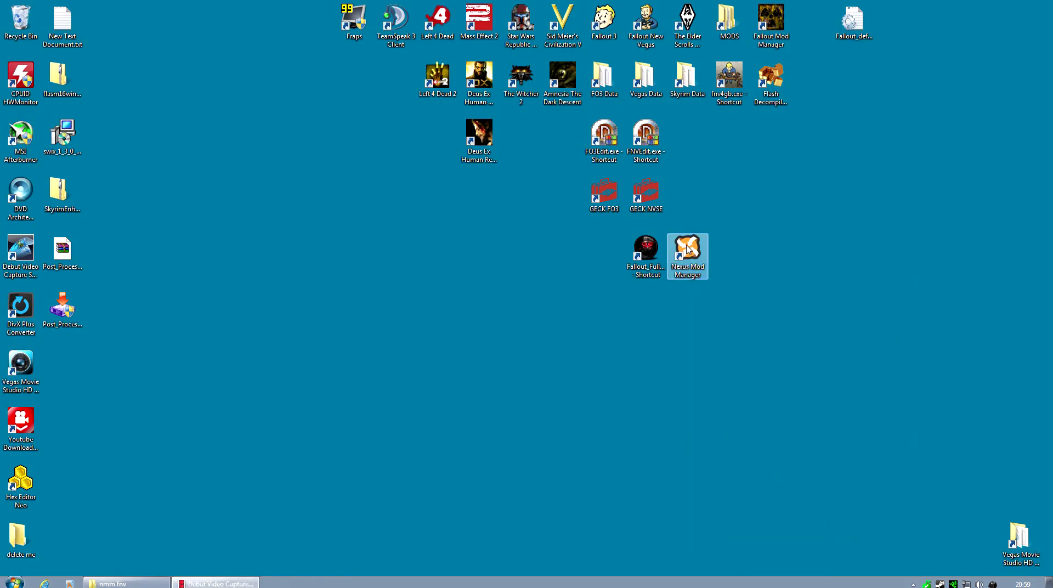